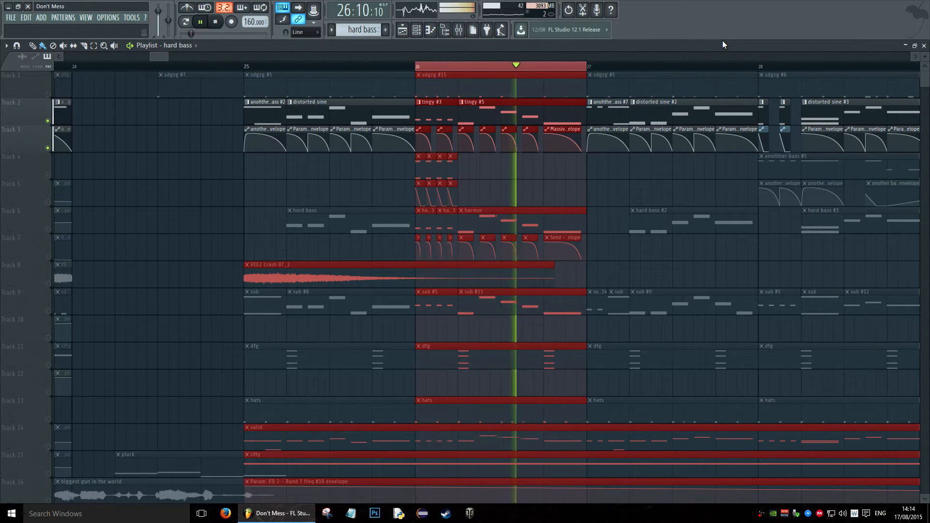
Enable tracks 6 and 7 alongside tracks 2 and 3, and play the looped bar to hear the combined layers.
key(space)
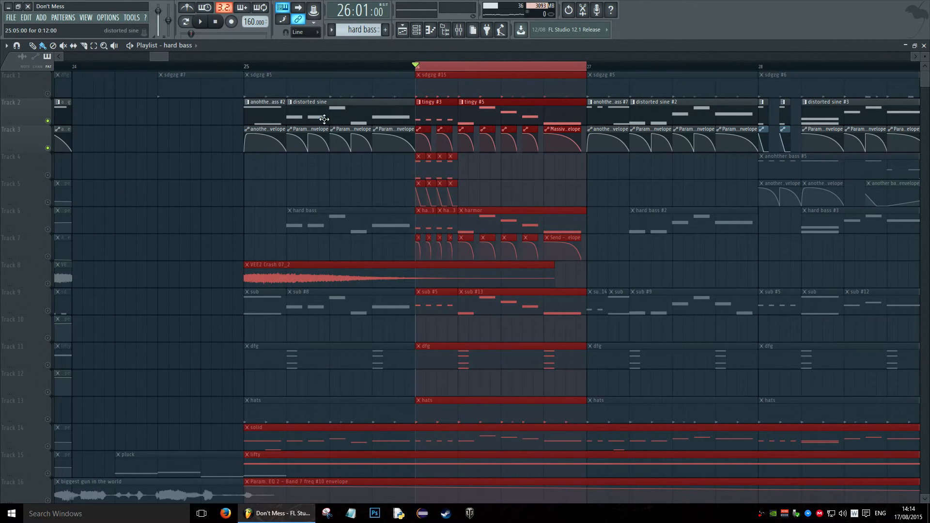
click(47, 229)
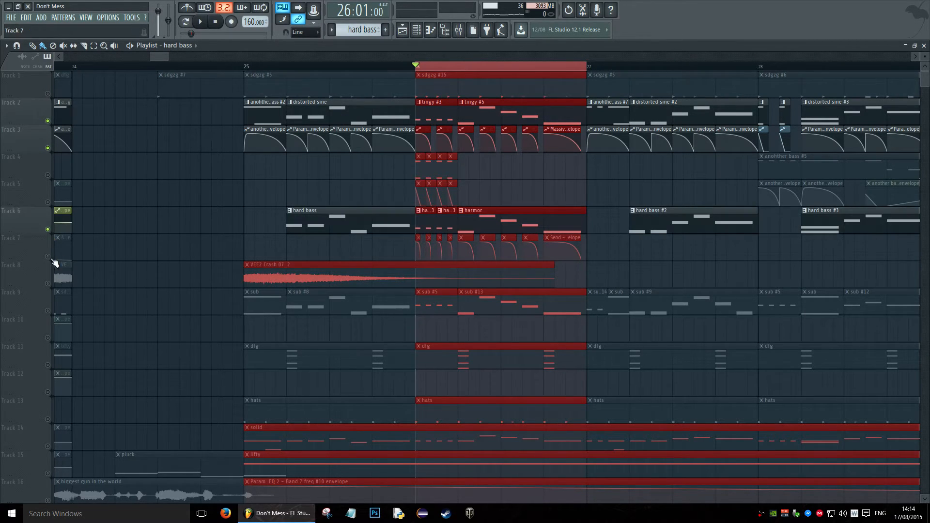
click(48, 256)
key(space)
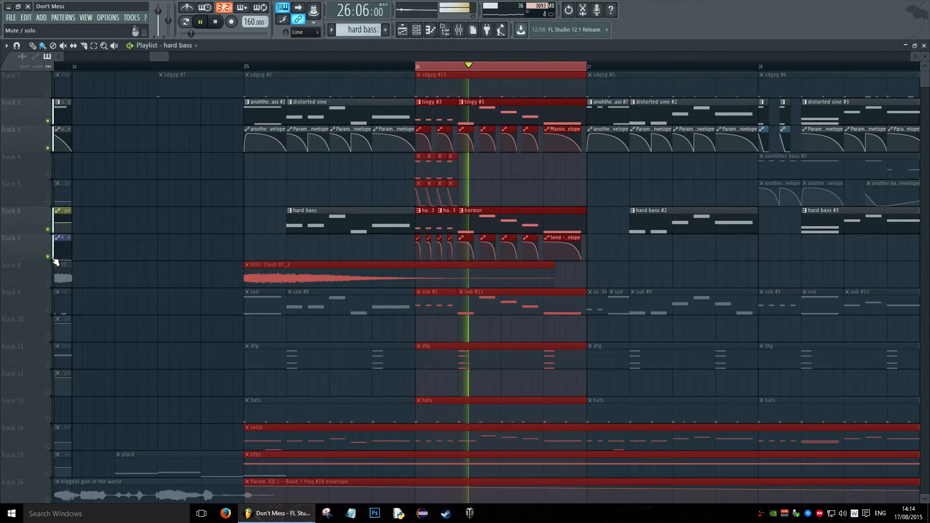
key(space)
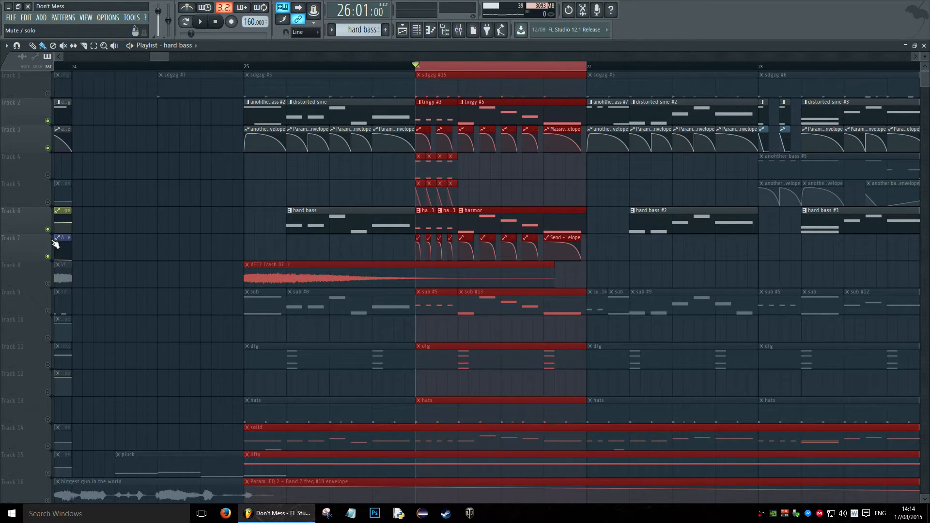
Mute track 2 and play the looped bar with only tracks 3, 6 and 7 active.
click(47, 121)
key(space)
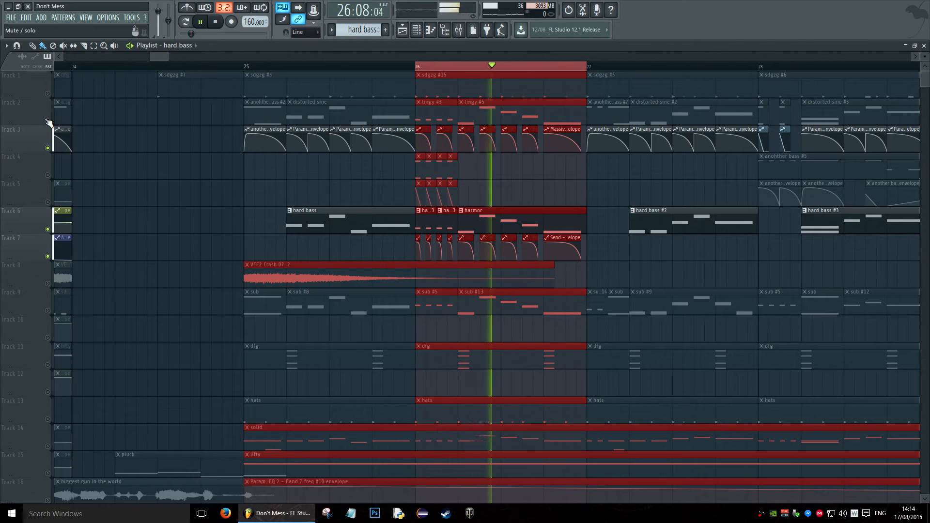
key(space)
Solo track 9 and play the looped bar to hear the sub bass alone.
right_click(48, 311)
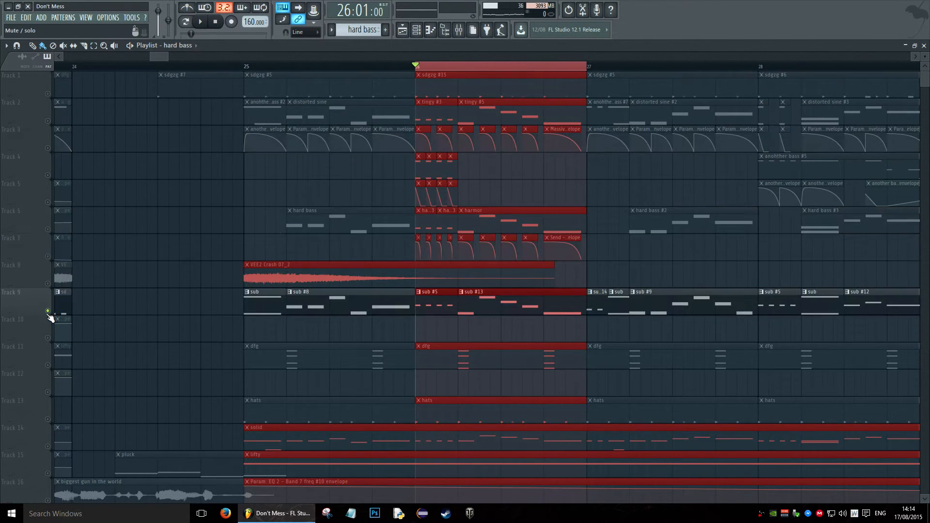
key(space)
key(space)
Solo track 14 and play the looped bar to hear the solid pattern alone.
right_click(42, 444)
click(34, 442)
right_click(48, 446)
key(space)
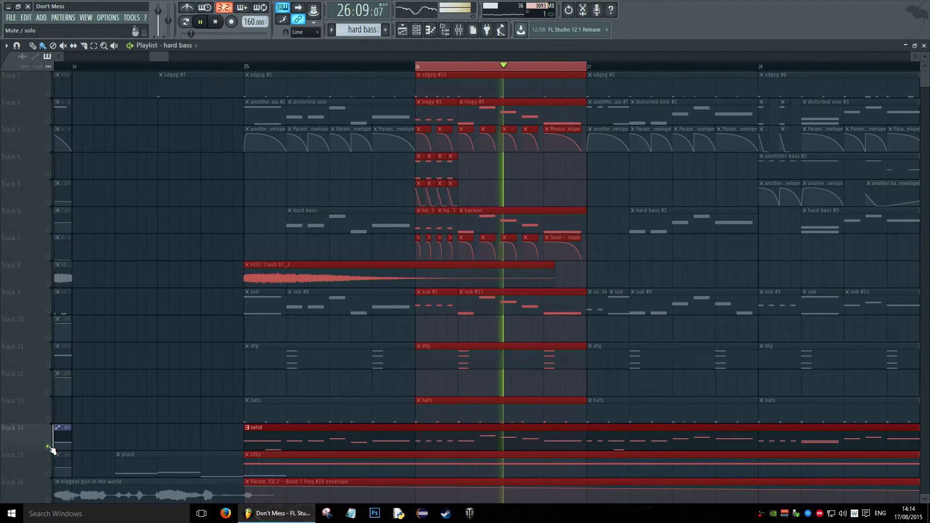
key(space)
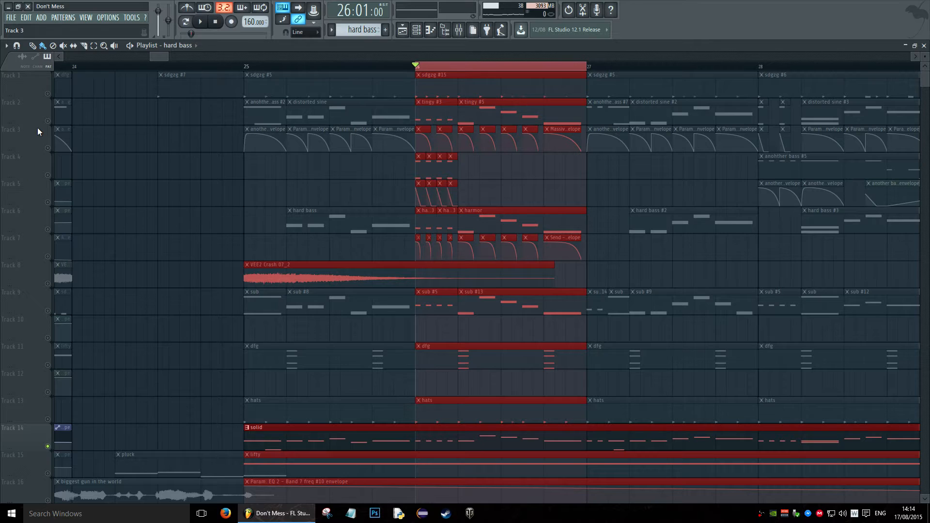
Solo track 2, enable its automation on track 3, and play the looped bar.
right_click(48, 121)
click(48, 148)
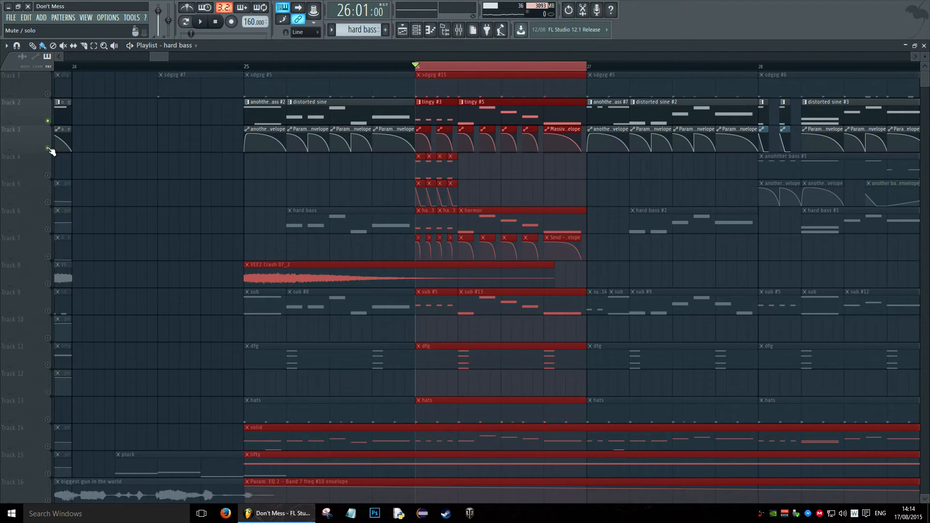
key(space)
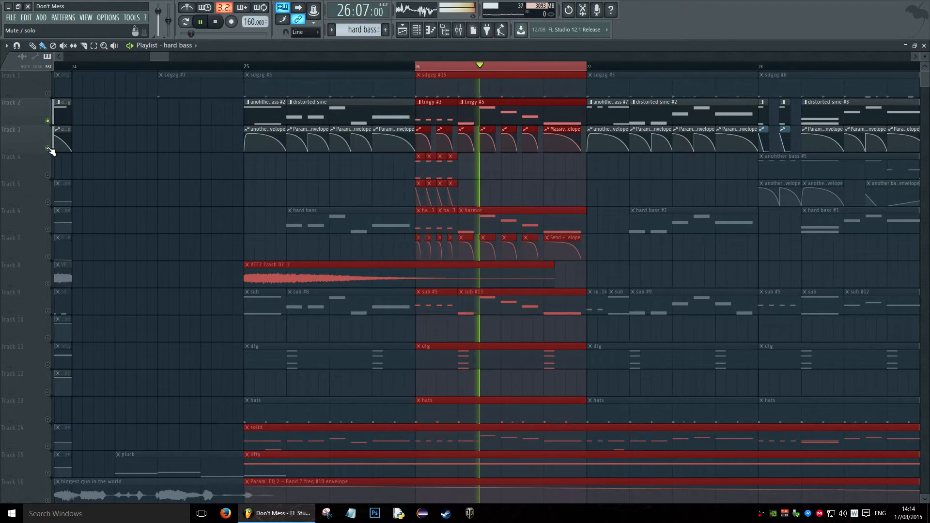
key(space)
Open the tingy #5 pattern from track 2 to reveal its channels, and play the looped bar.
double_click(487, 110)
key(Escape)
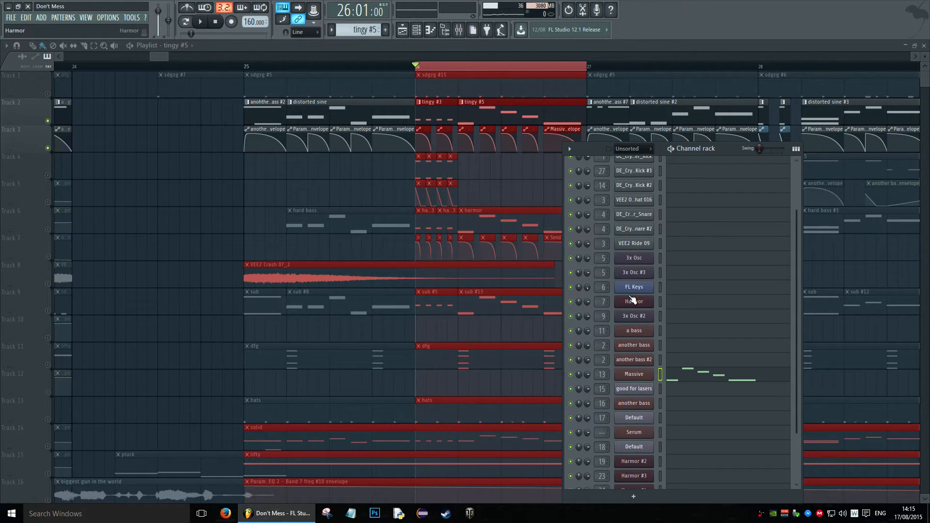
key(space)
key(space)
Open the Massive instrument used by tingy #5 and place its window near the middle of the playlist.
click(635, 381)
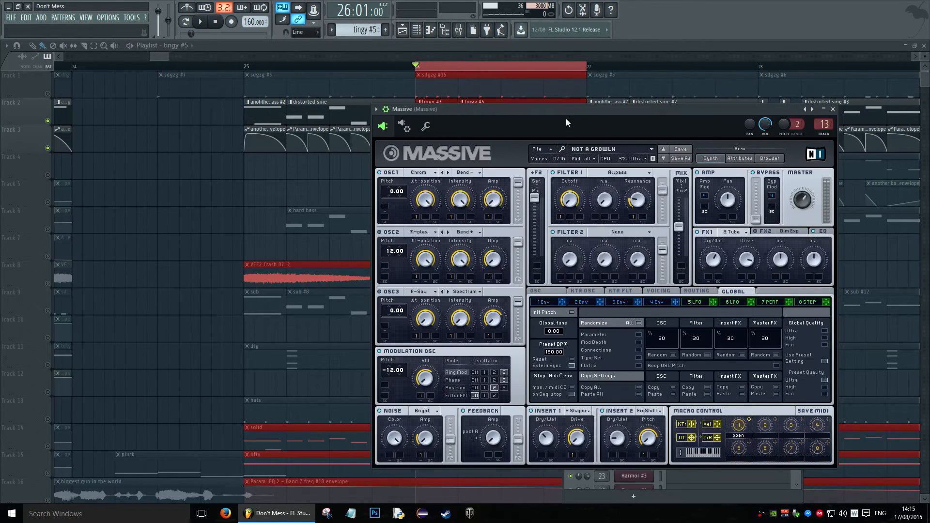
drag(568, 106, 446, 98)
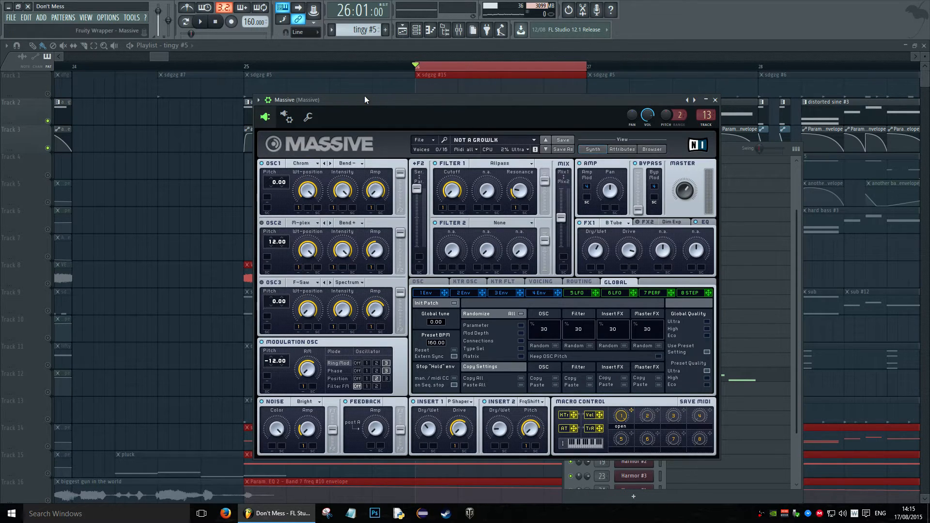
drag(361, 100, 391, 92)
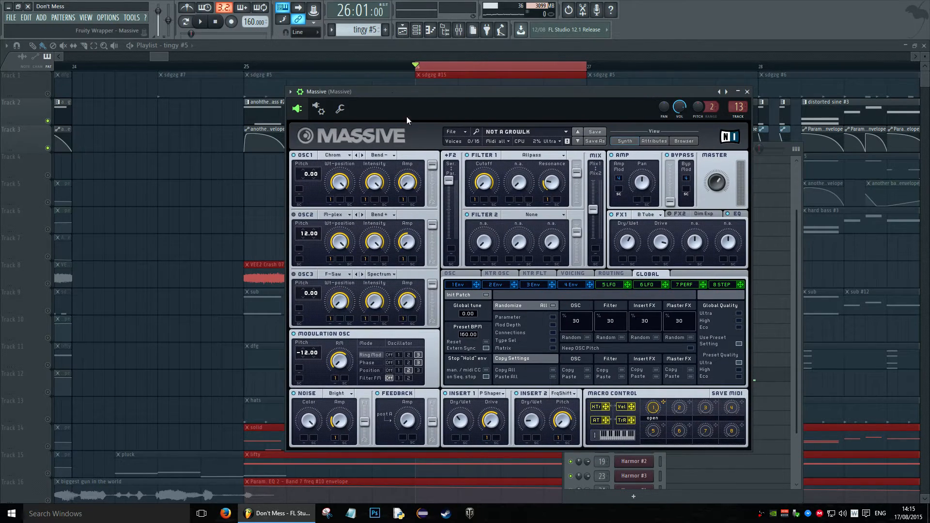
Demonstrate the open macro (macro 1) and OSC1 intensity in Massive, sounding a test note.
drag(654, 406, 545, 243)
drag(372, 182, 372, 153)
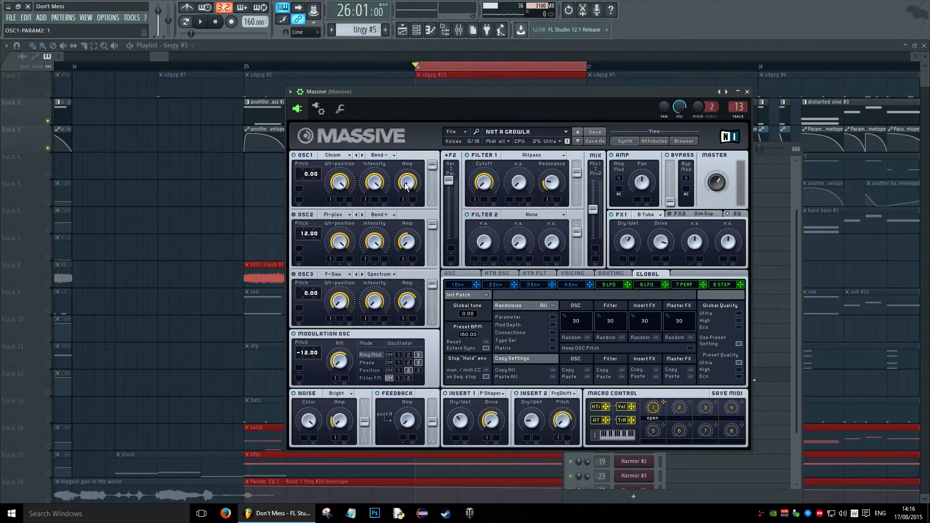
drag(656, 408, 615, 458)
key(c)
drag(656, 409, 557, 376)
Show Massive's EQ settings and check Filter 1 with a test note and sweeps of the open macro.
click(729, 215)
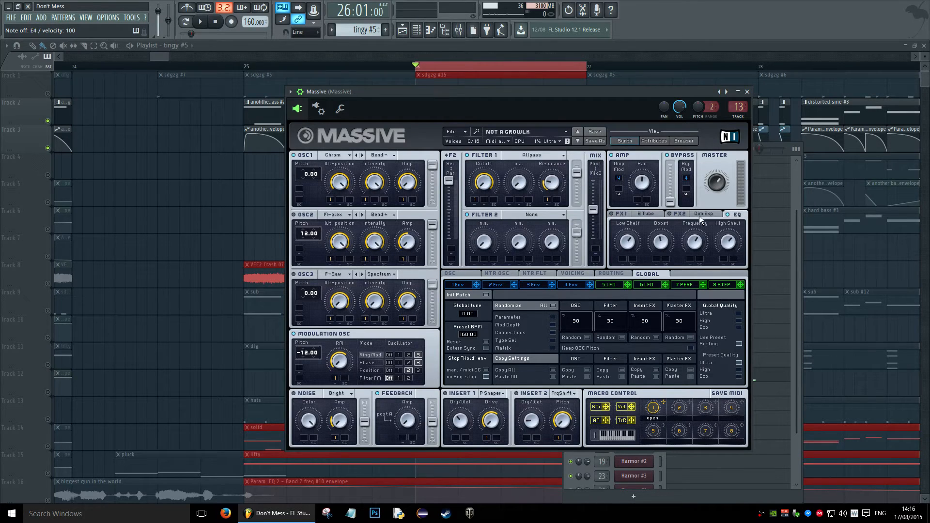
click(467, 155)
key(m)
click(654, 410)
drag(653, 408, 580, 327)
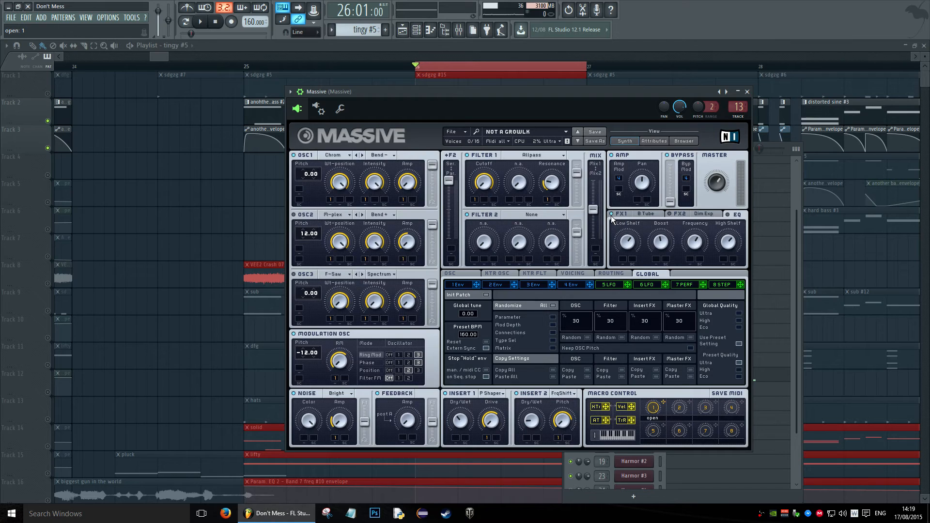
Show Massive's FX1 settings with the B Tube effect and play the loop to hear it.
click(630, 214)
key(space)
key(space)
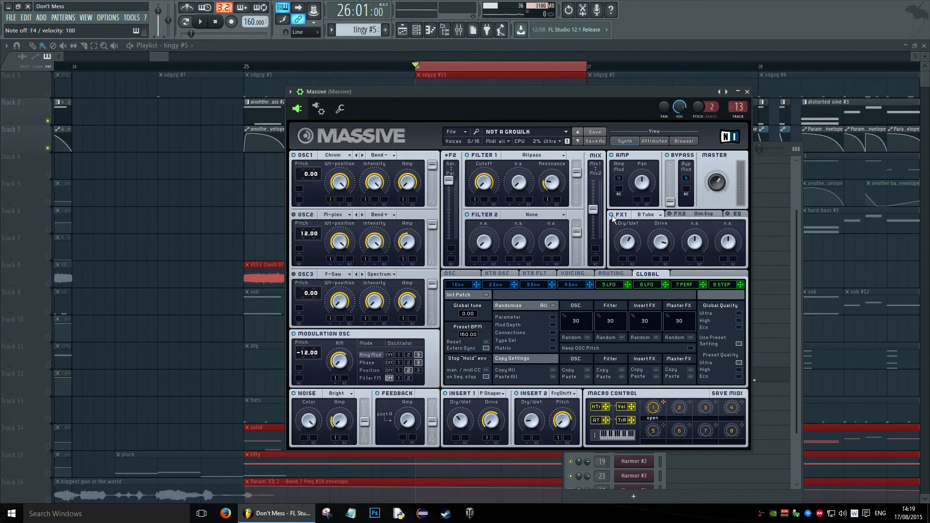
Return to Massive's EQ settings, play the loop, and sweep the open macro.
click(734, 214)
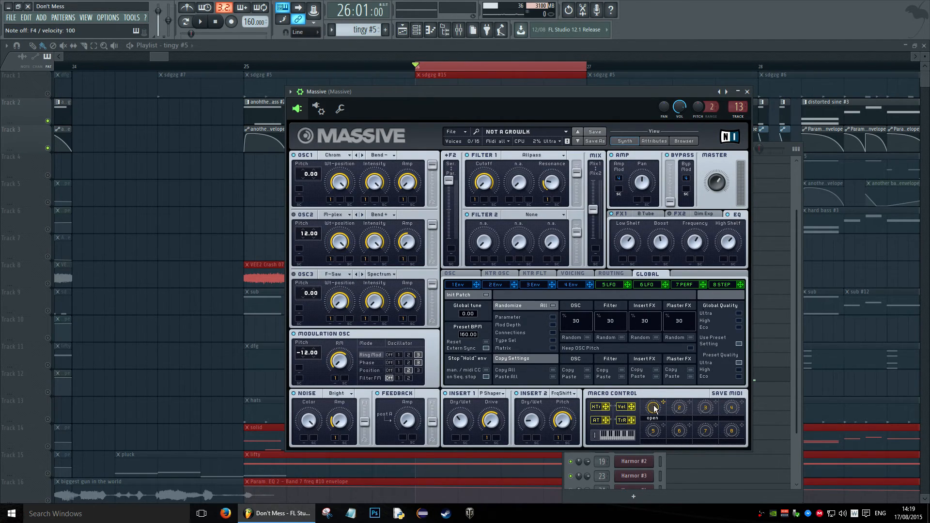
key(space)
key(space)
drag(653, 407, 612, 454)
Open the mixer and compare the Massive track in the loop with its effect slots disabled and enabled.
click(459, 29)
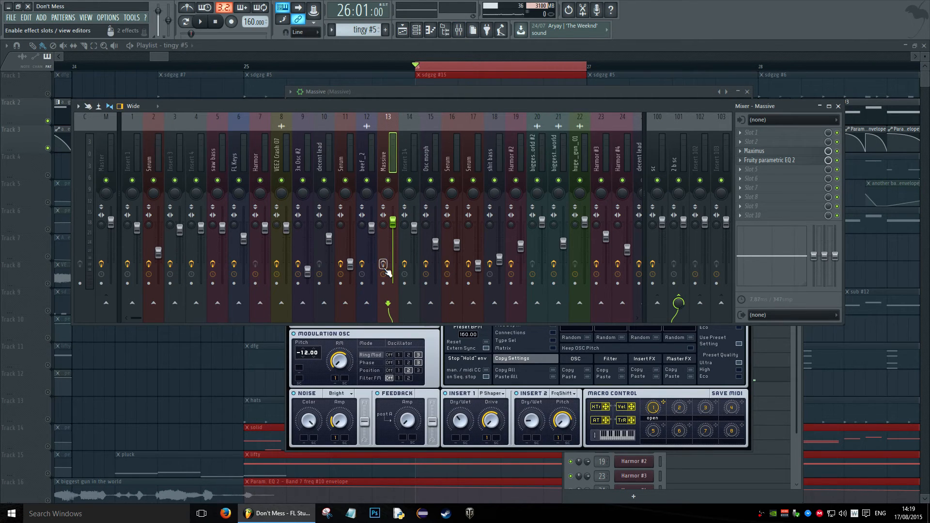
key(space)
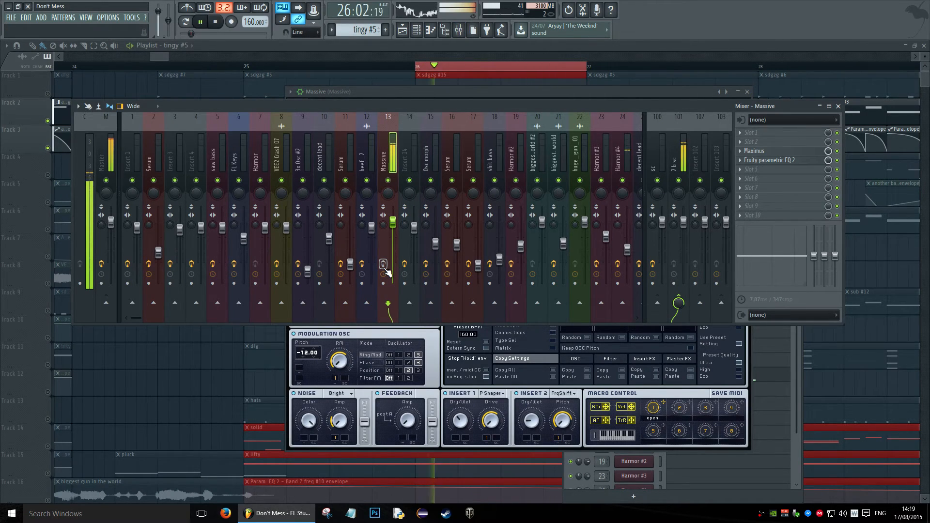
key(space)
click(384, 267)
key(space)
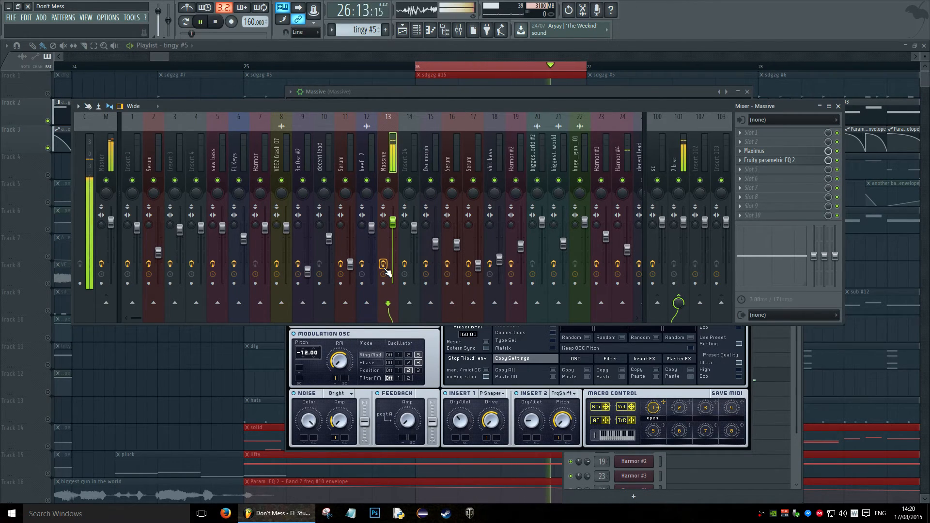
key(space)
Open Maximus on the Massive mixer track and examine its band and master compression curves.
click(759, 152)
click(93, 311)
click(95, 299)
click(93, 276)
click(95, 311)
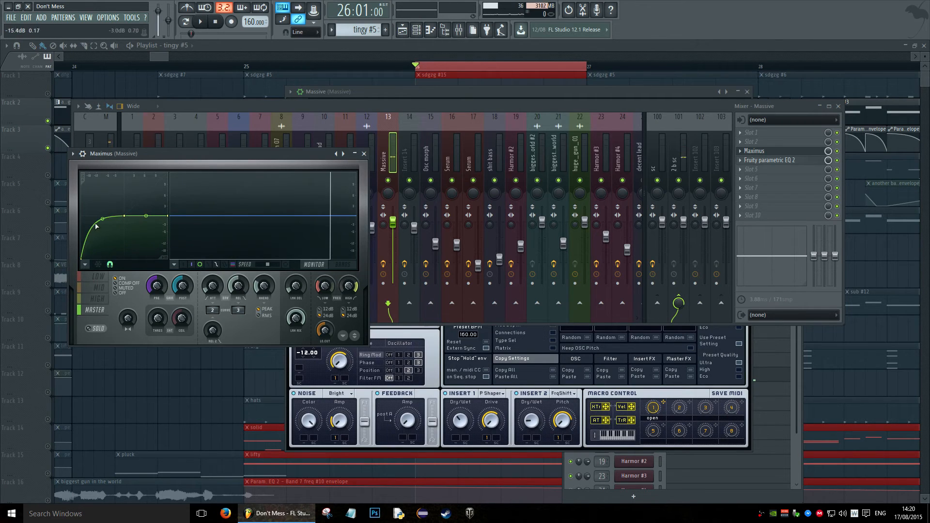
drag(102, 219, 102, 217)
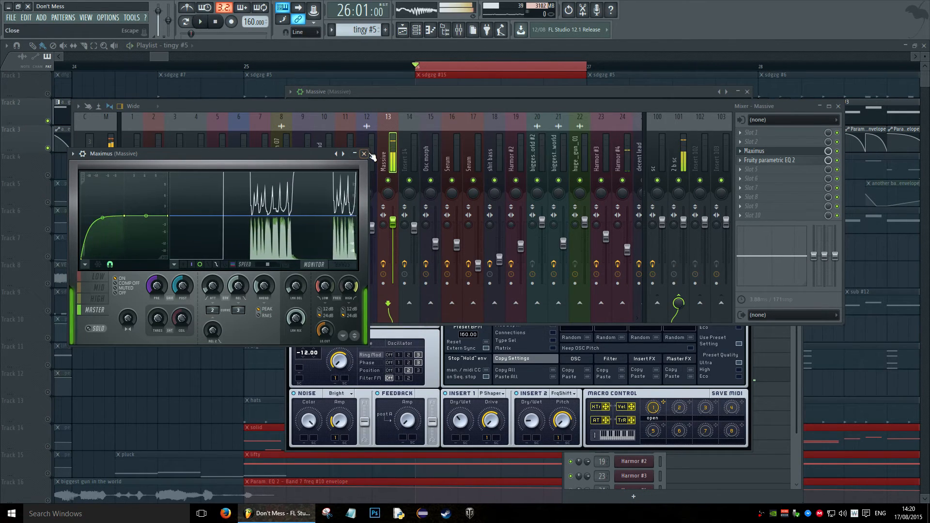
click(761, 151)
Examine the Fruity parametric EQ 2 curve on the Massive mixer track, and close it and the mixer.
click(770, 160)
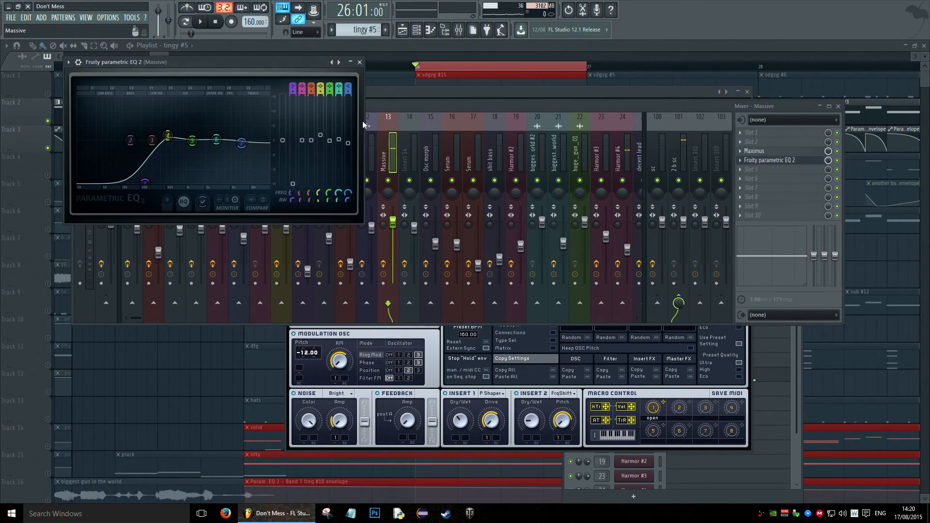
drag(211, 83, 375, 112)
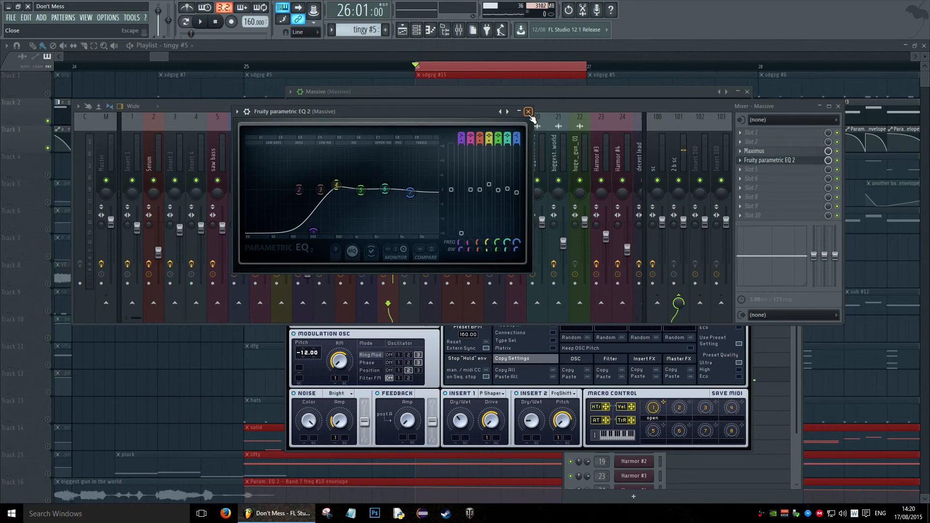
click(528, 112)
click(838, 106)
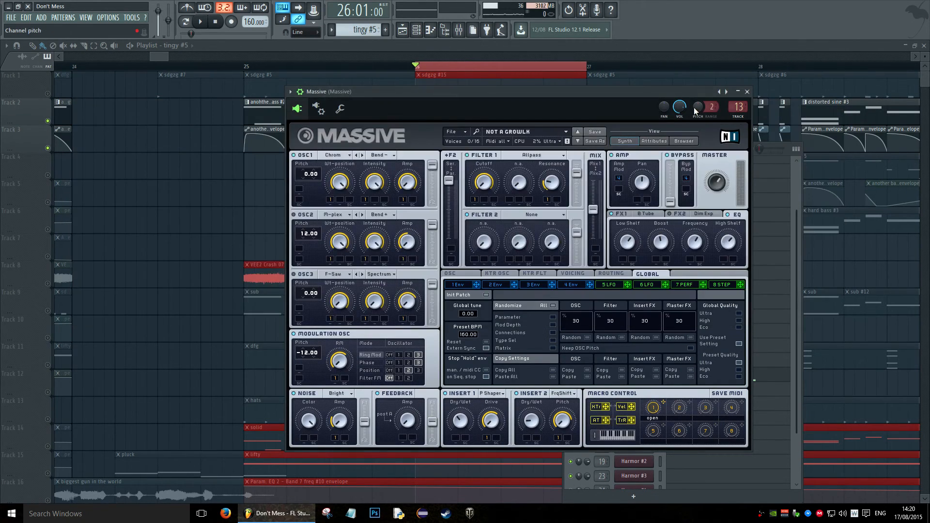
Close the Massive instrument and play the looped bar with tracks 2 and 3 once more.
drag(630, 94, 562, 87)
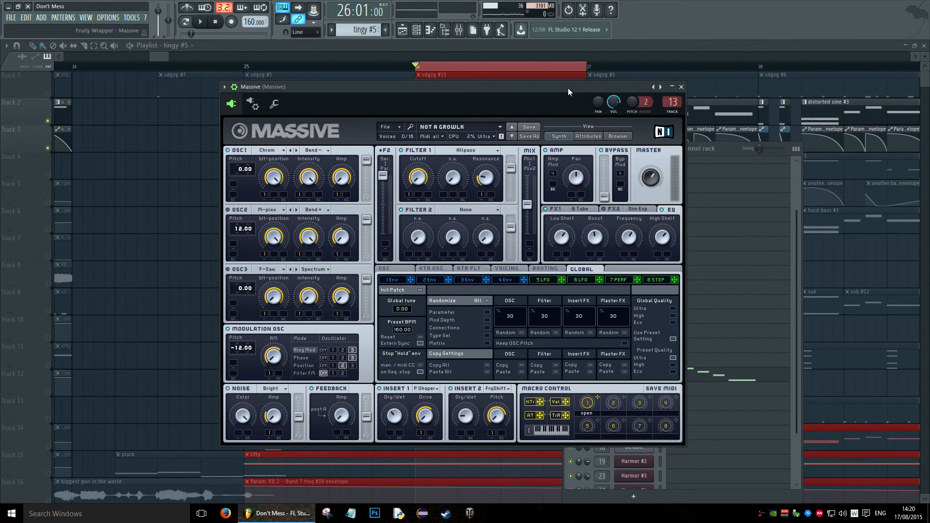
click(681, 87)
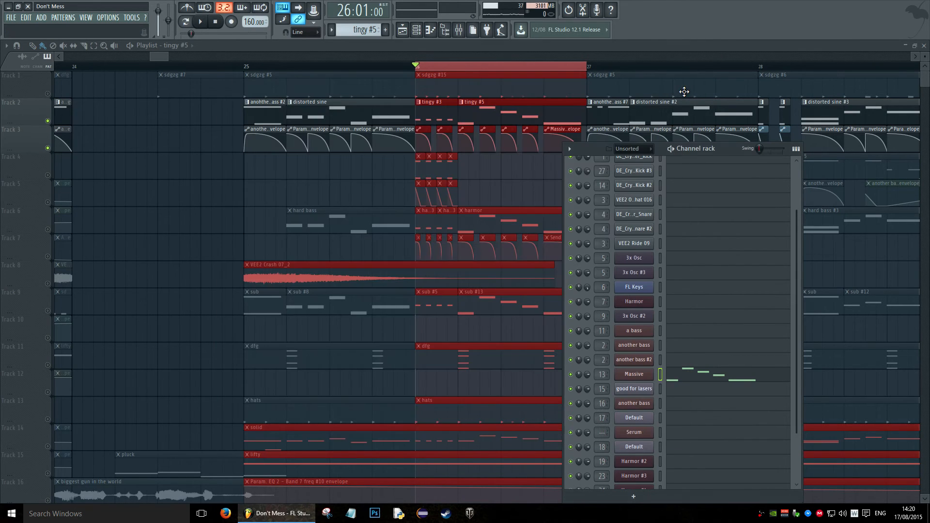
key(space)
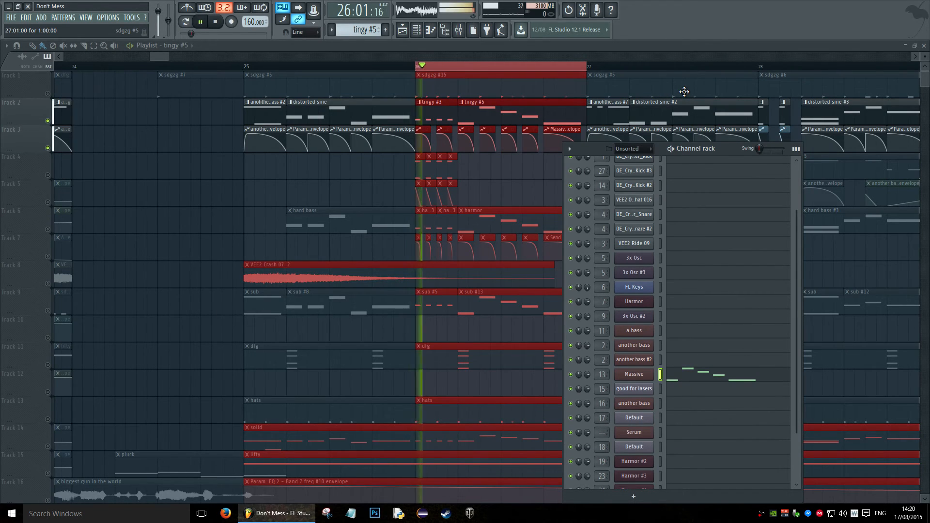
key(space)
Solo track 6, enable its automation on track 7, and play the looped bar.
right_click(46, 230)
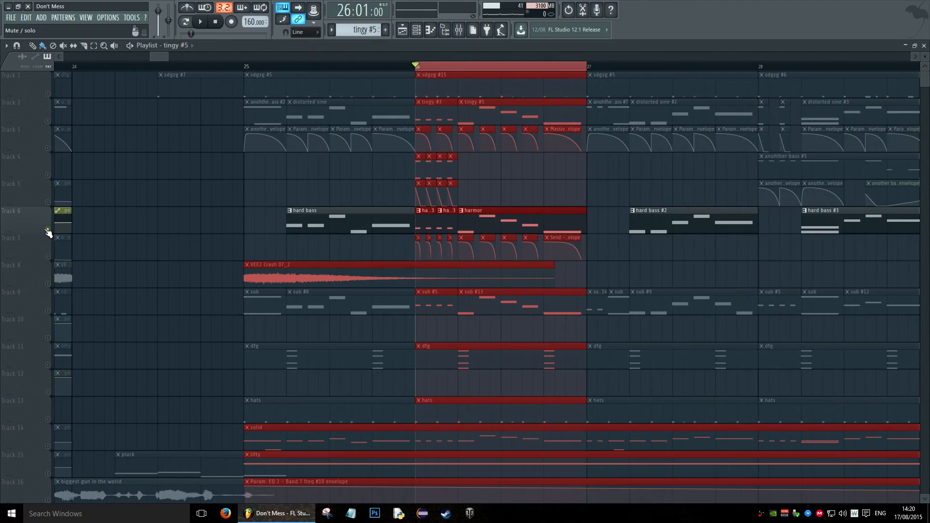
click(47, 258)
key(space)
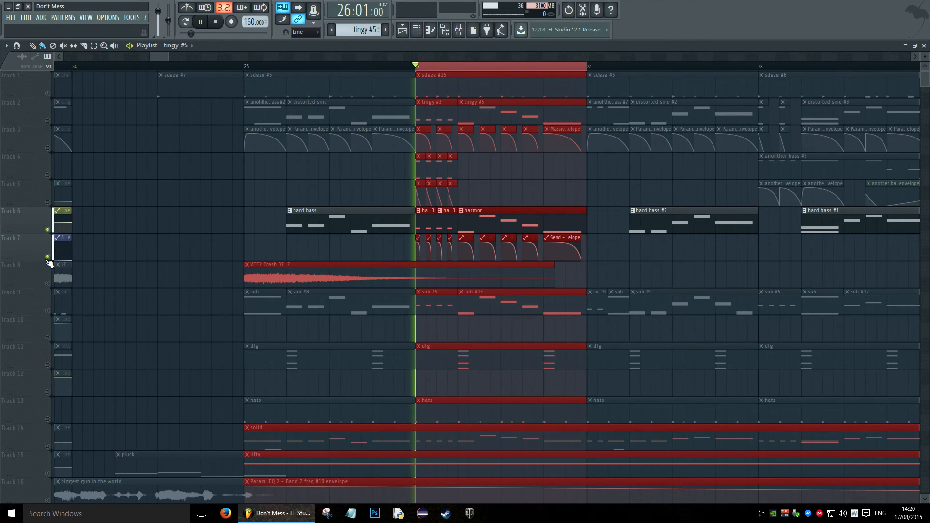
key(p)
key(space)
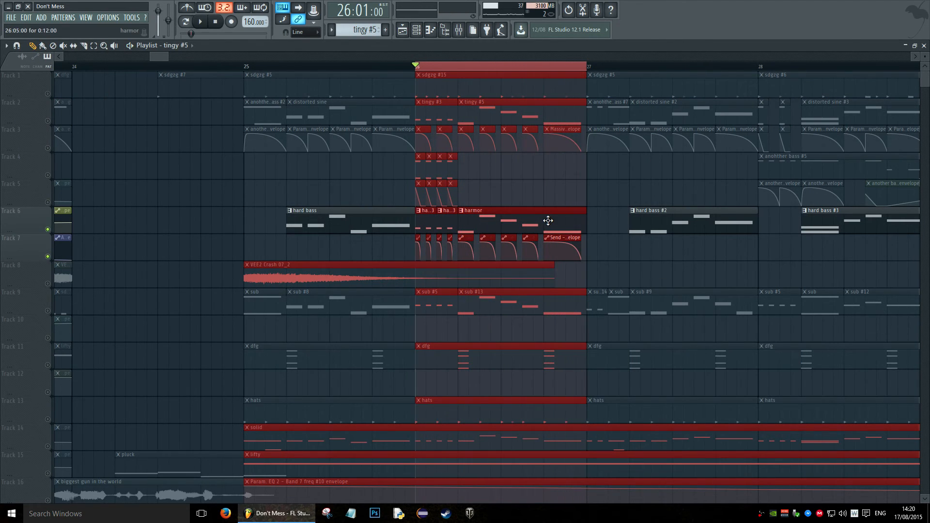
Open the harmor pattern's Harmor #2 instrument from track 6 and sound a few test notes.
double_click(548, 220)
scroll(688, 360, down, 3)
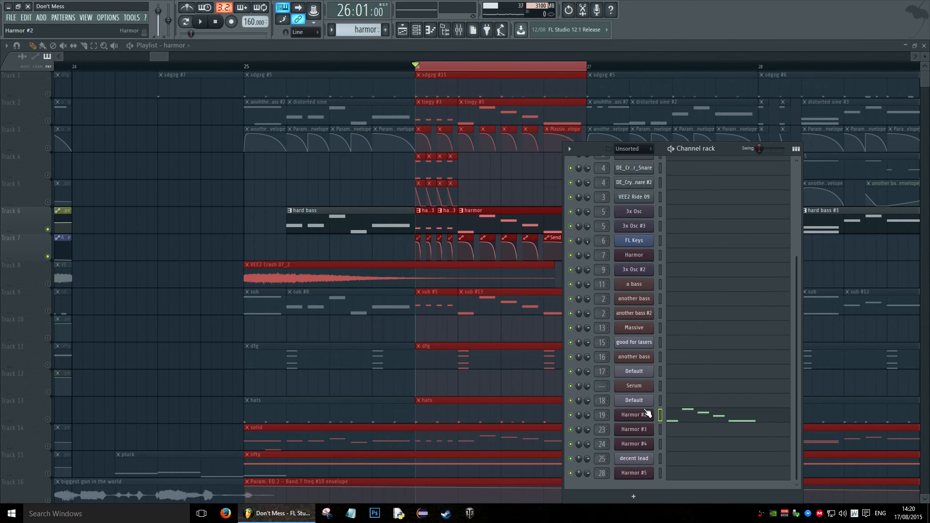
click(648, 414)
key(v)
key(b)
key(n)
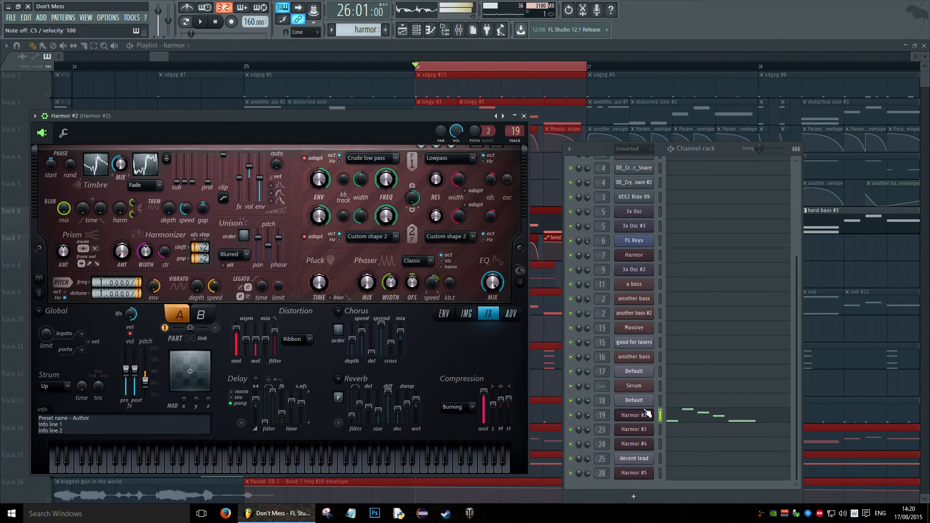
Examine the Harmonic phase envelope of Harmor #2 across its harmonics, and return to the effects settings.
click(443, 316)
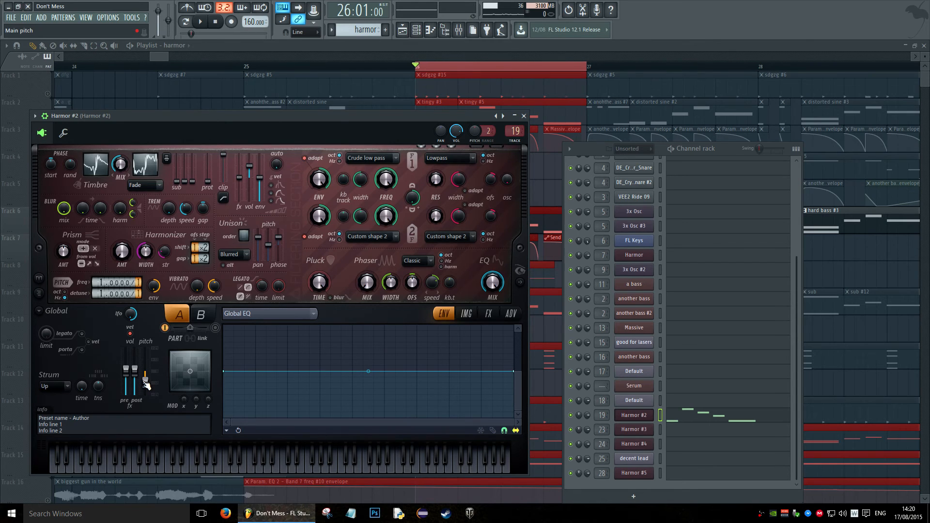
click(243, 316)
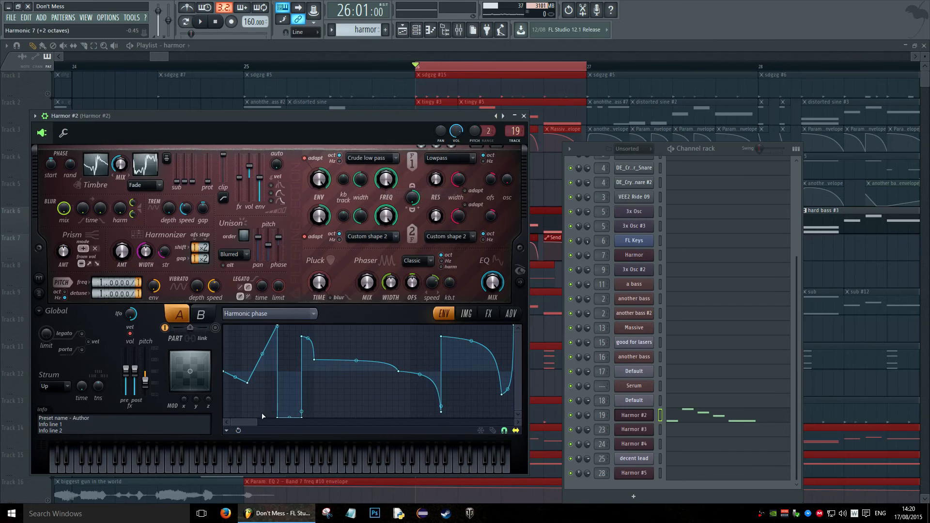
drag(256, 422, 310, 422)
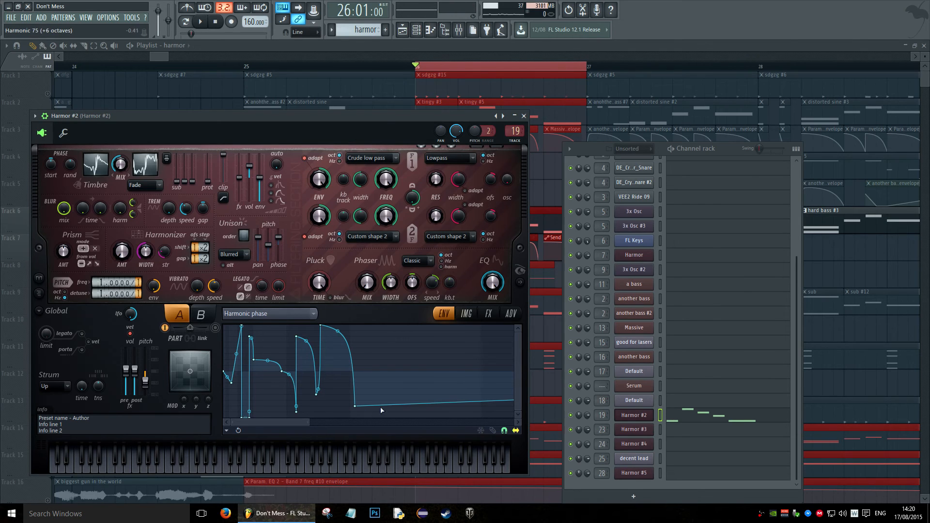
click(489, 314)
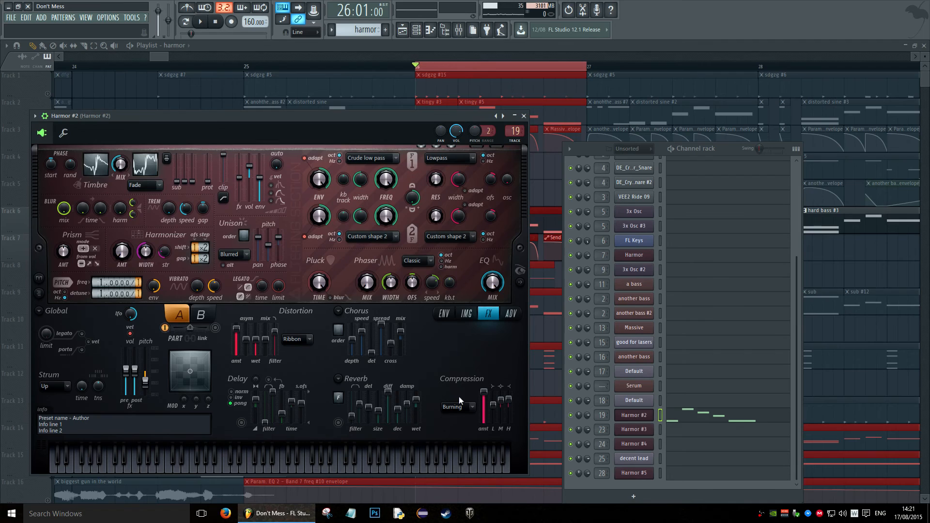
Examine the Fruity parametric EQ 2 curve on the Harmor #2 mixer track, play the loop, and close the EQ and the Harmor instrument.
click(464, 37)
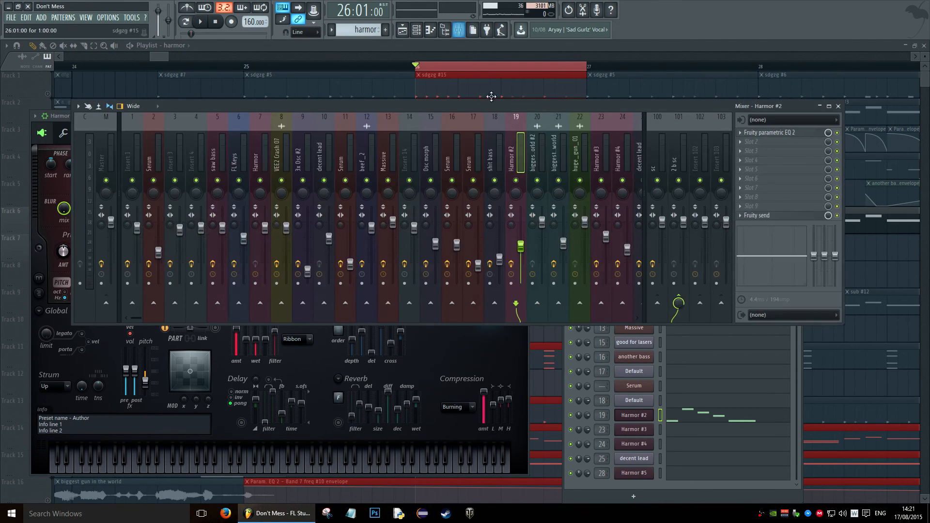
click(763, 132)
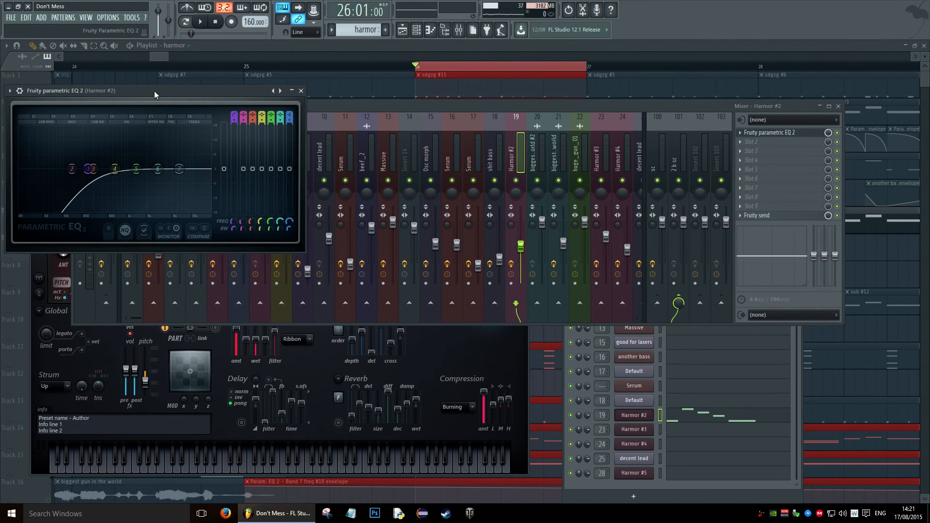
drag(155, 93, 314, 148)
key(space)
click(437, 147)
key(space)
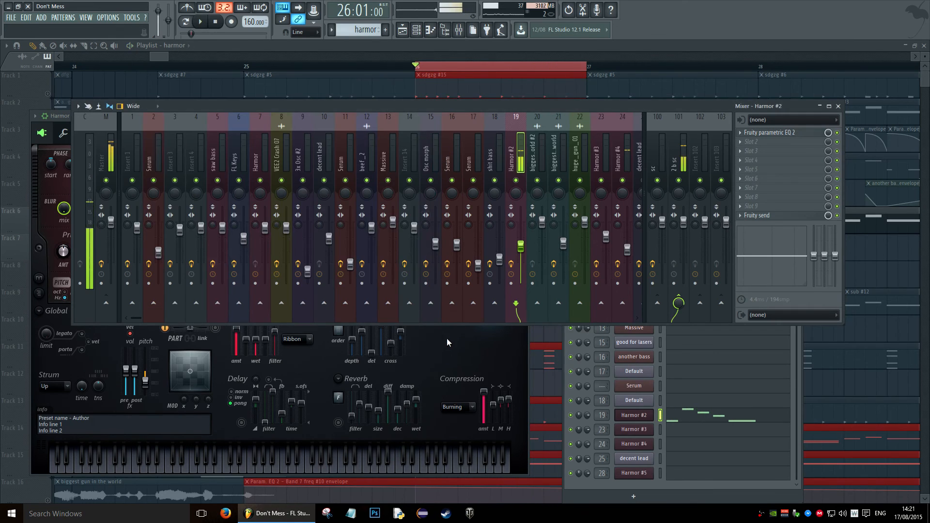
click(447, 337)
click(528, 113)
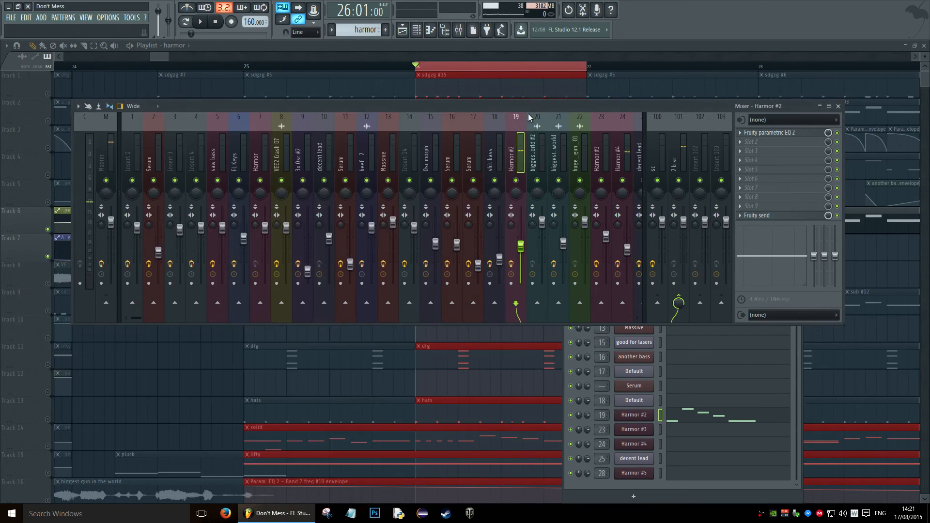
Inspect the Fruity send on the Harmor #2 mixer track, close it and the mixer, and play the looped bar.
click(806, 215)
key(space)
click(300, 201)
key(space)
click(768, 215)
click(301, 201)
click(838, 106)
key(space)
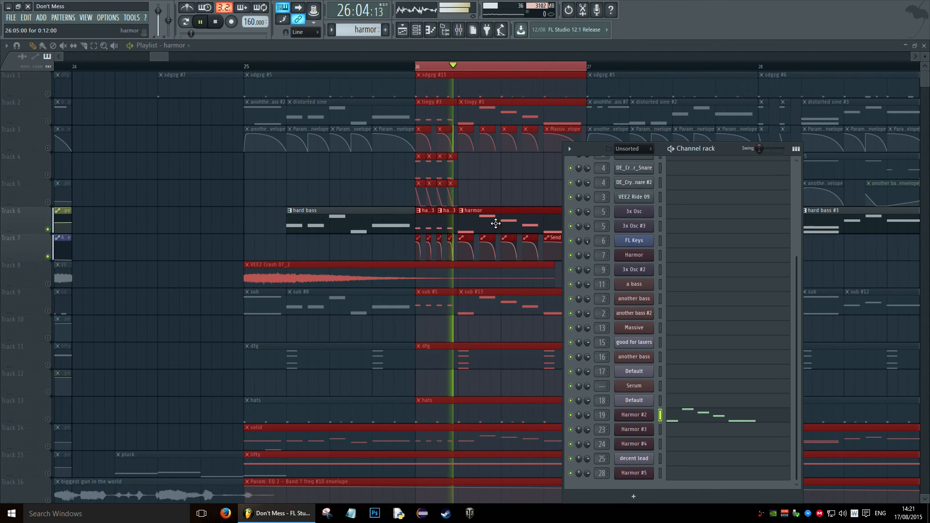
key(space)
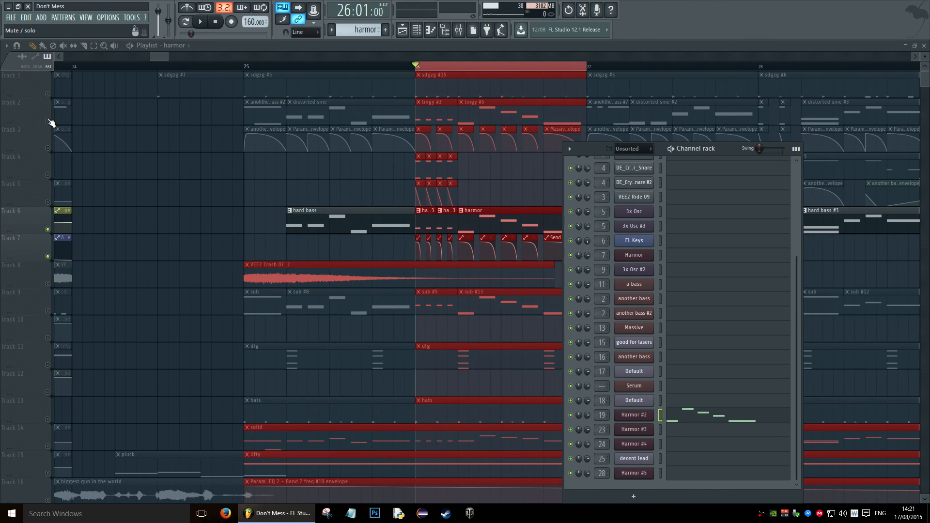
Hide the channel rack, solo track 2 with its automation on track 3, and play the looped bar.
key(F6)
right_click(47, 121)
click(48, 148)
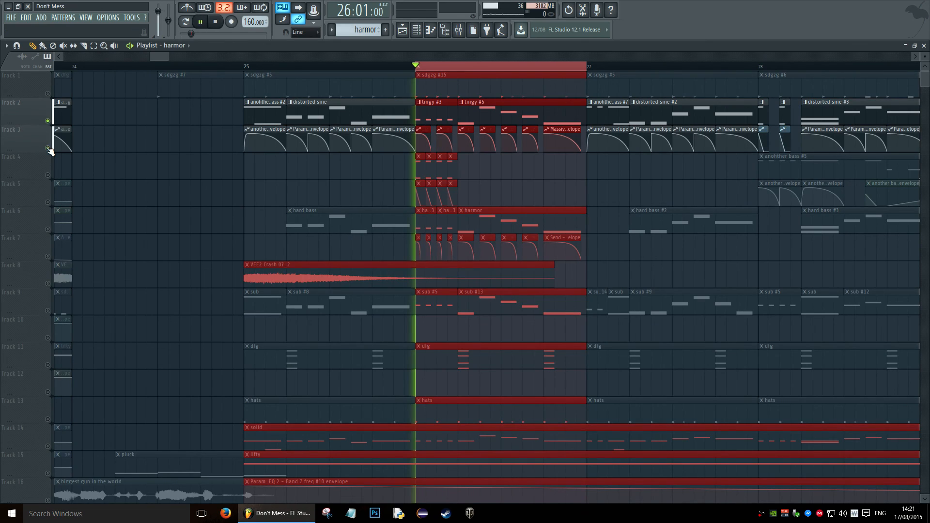
key(space)
key(space)
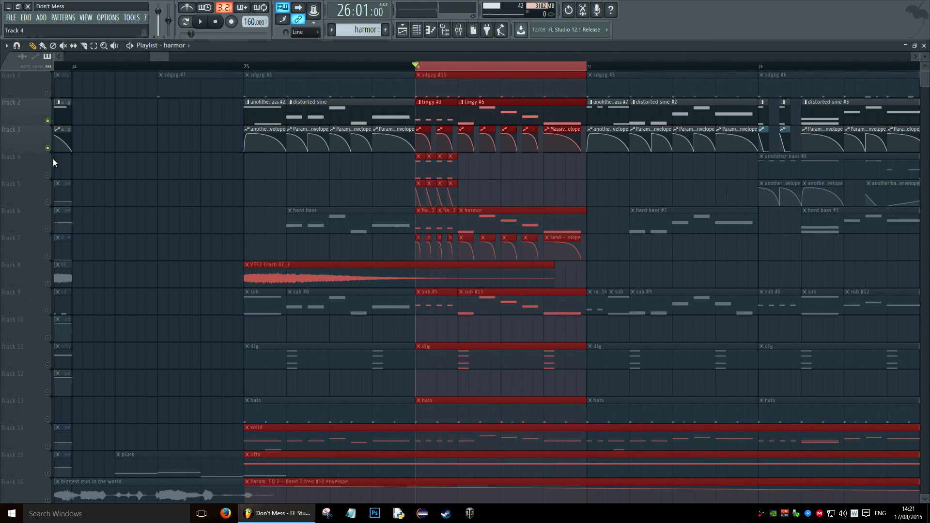
Enable tracks 6 and 7 alongside tracks 2 and 3, and play the looped bar with the layers combined.
click(47, 232)
click(48, 257)
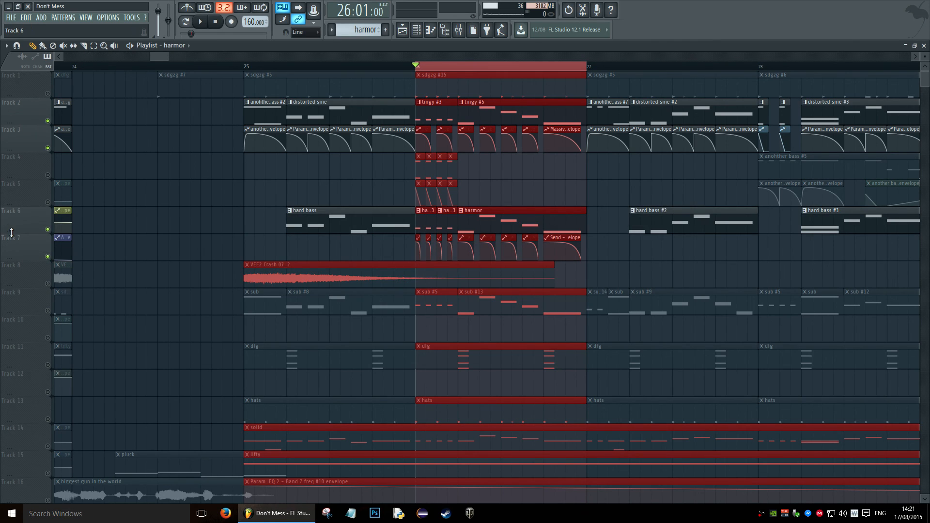
key(space)
key(space)
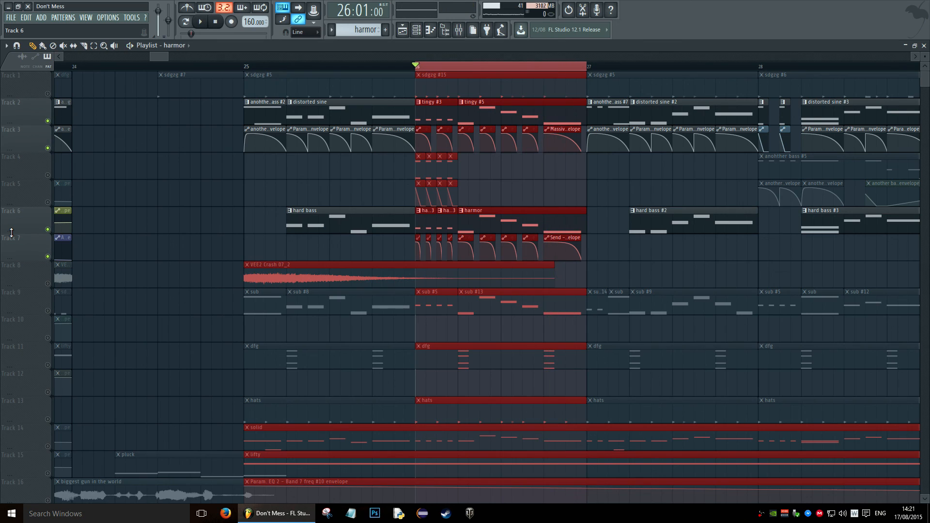